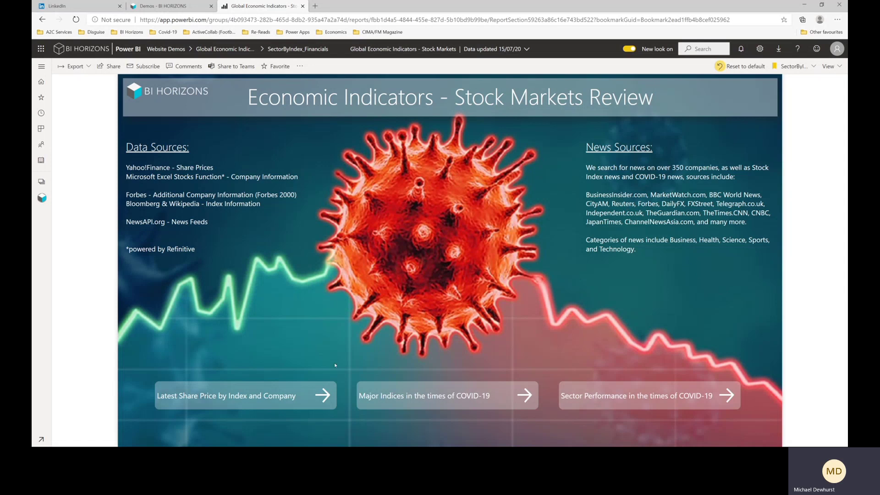
# Open the Latest Share Price page, select Dow Jones Industrial Average, and limit the chart to 1M.
pyautogui.click(265, 403)
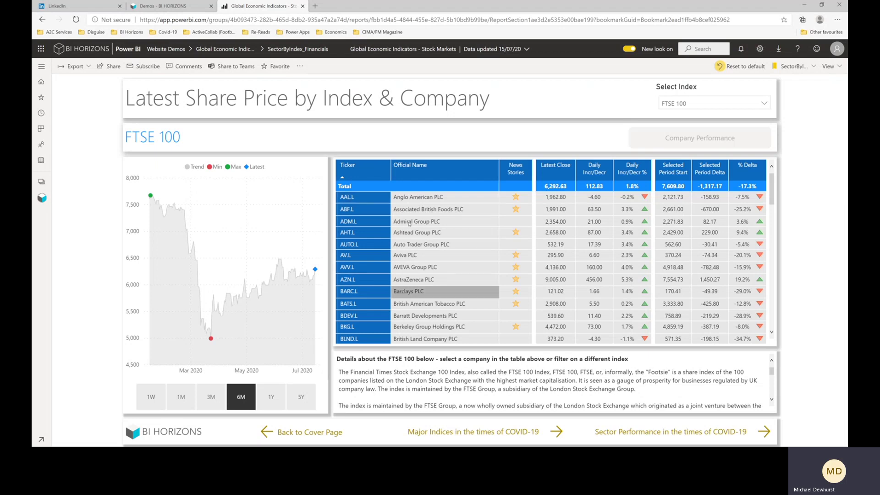
pyautogui.click(677, 105)
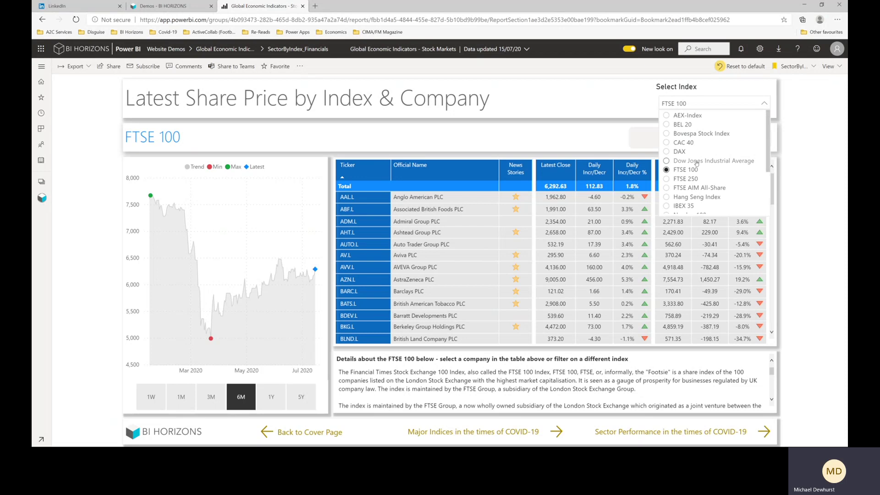
pyautogui.click(696, 163)
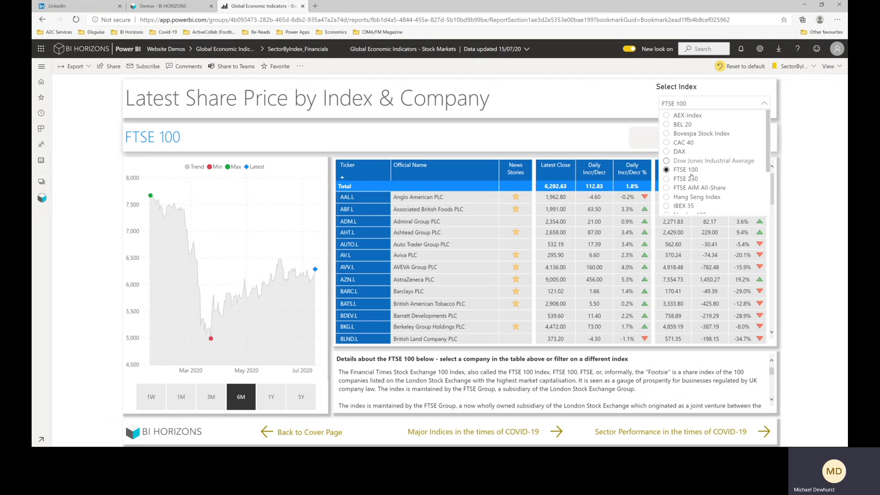
pyautogui.click(689, 104)
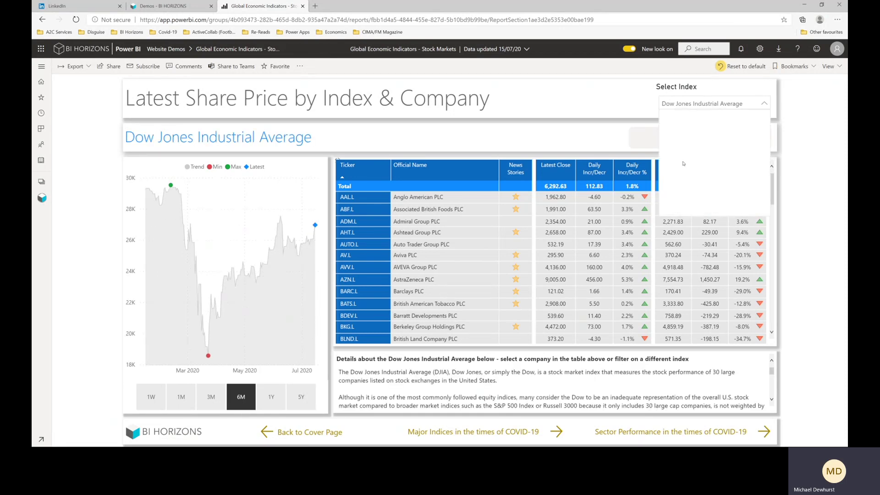
pyautogui.click(683, 102)
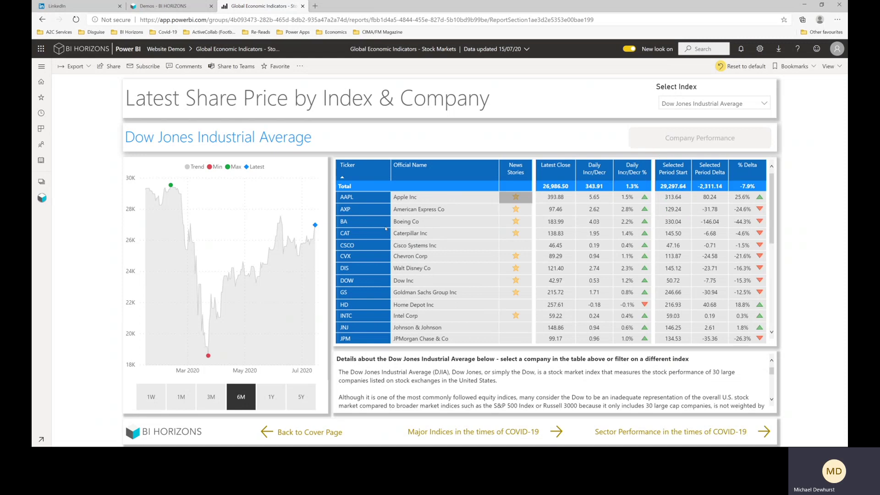
pyautogui.click(239, 404)
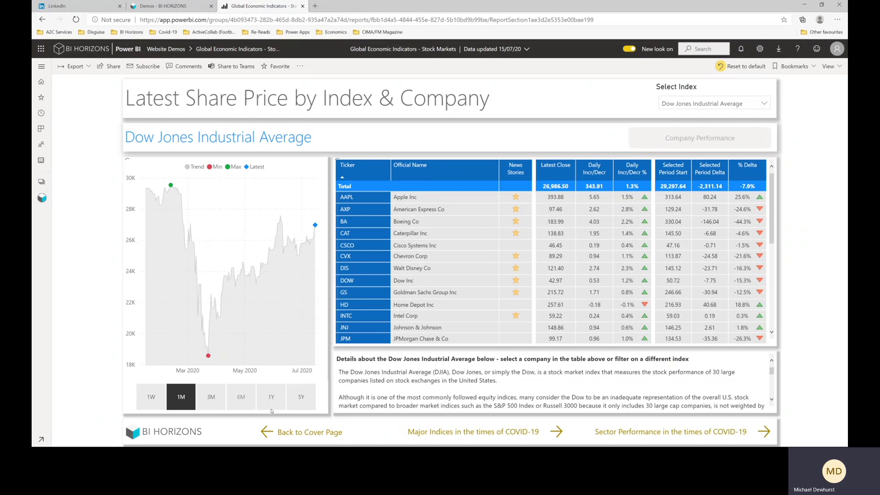
# Switch the Dow Jones price history and period figures to the 1Y period.
pyautogui.click(301, 399)
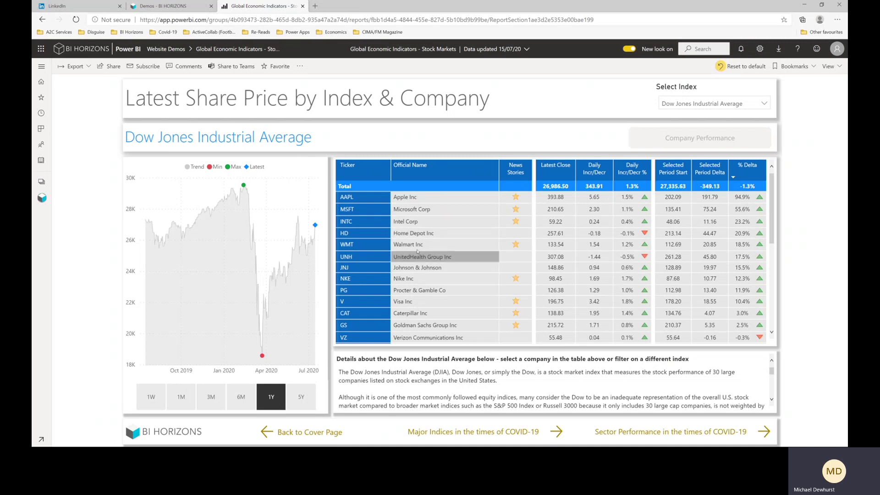
# Cross-filter the page to Walmart Inc, showing its one-year chart and company description.
pyautogui.click(417, 250)
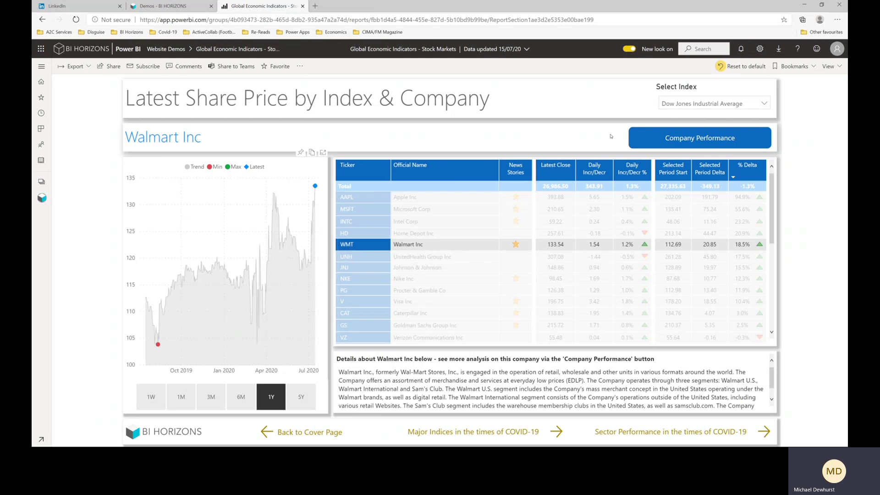
pyautogui.scroll(-1, 511, 387)
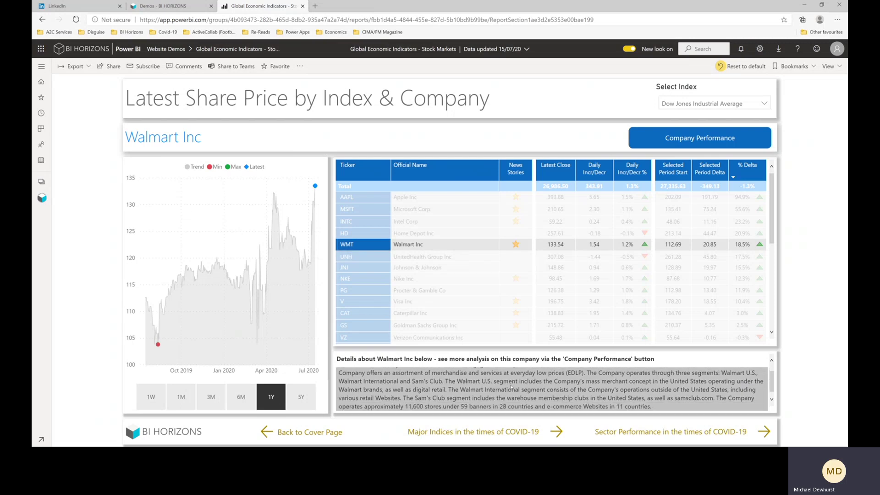
pyautogui.scroll(1, 492, 397)
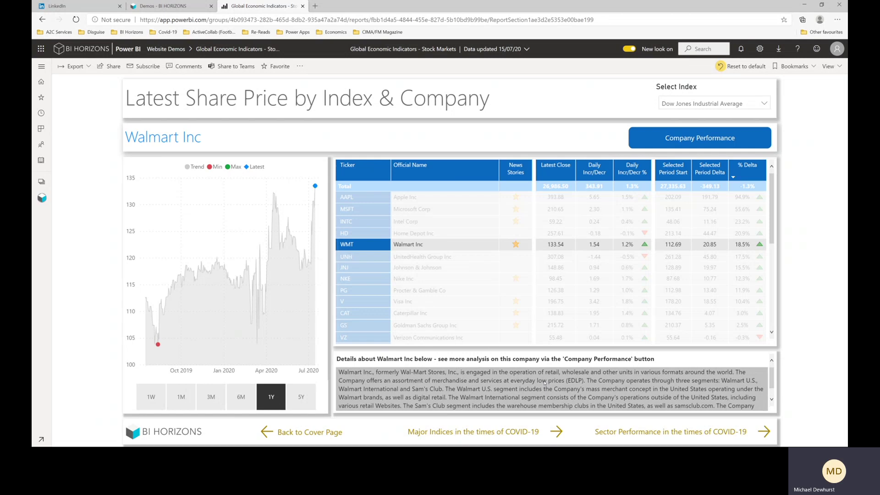
# Drill through to Walmart's Company Performance page at 1Y and expand the Reuters Xinjiang news story.
pyautogui.click(678, 143)
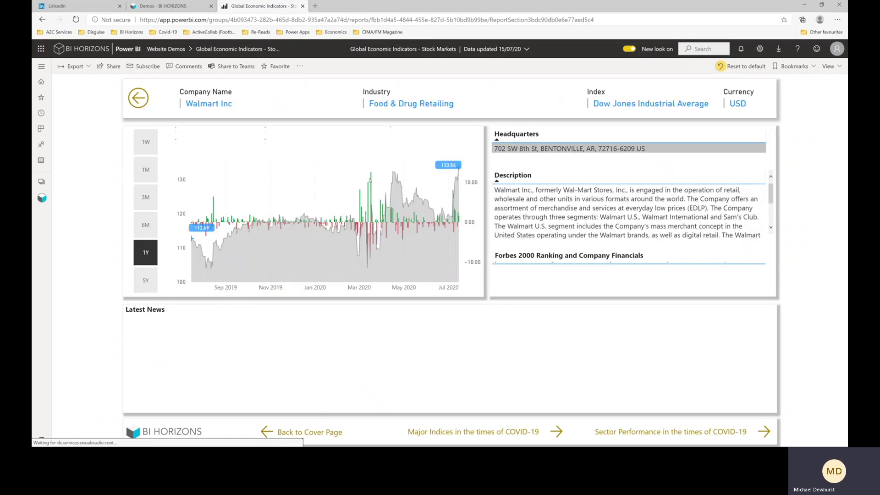
pyautogui.click(155, 258)
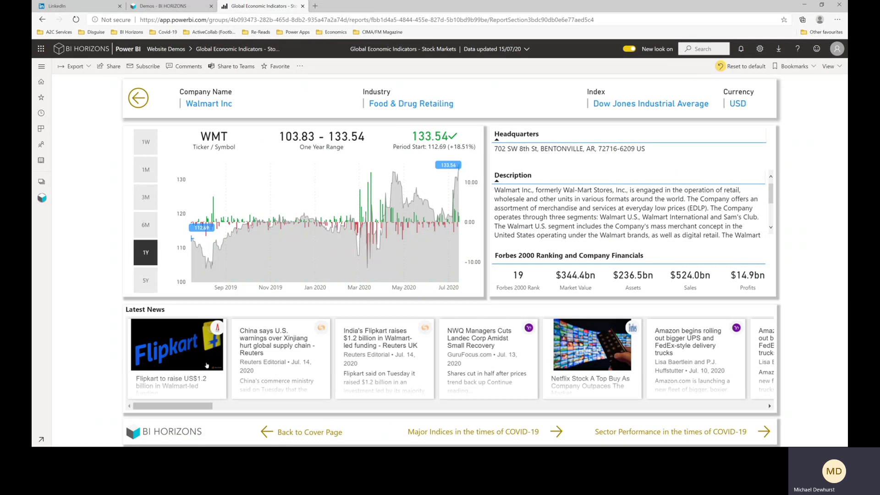
pyautogui.hscroll(5, 206, 366)
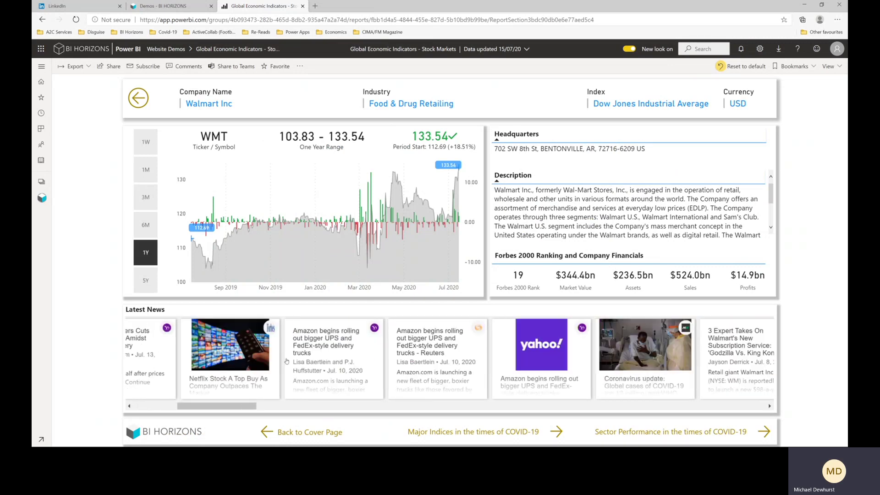
pyautogui.hscroll(-3, 201, 366)
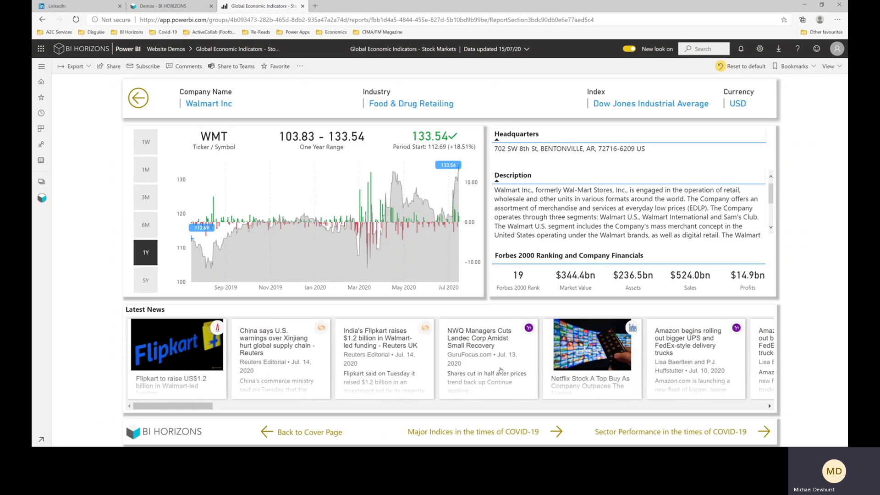
pyautogui.click(285, 342)
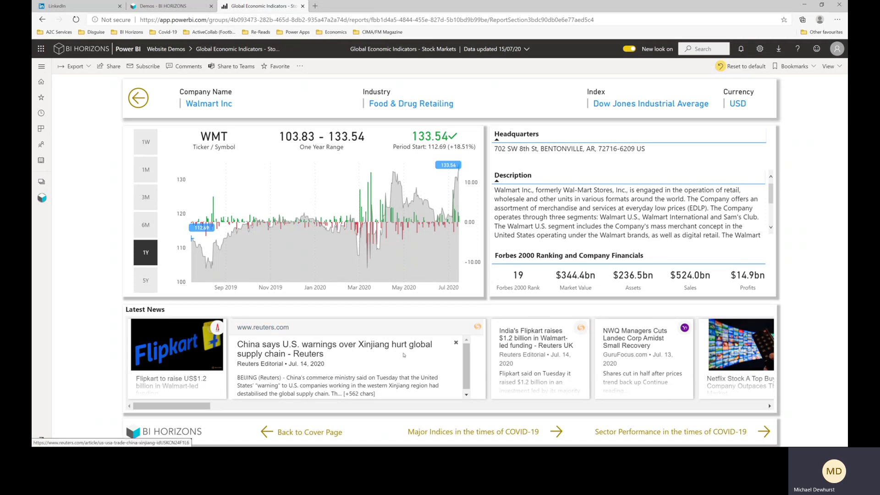
# Close the Xinjiang story and return to the Dow Jones Latest Share Price page.
pyautogui.click(456, 343)
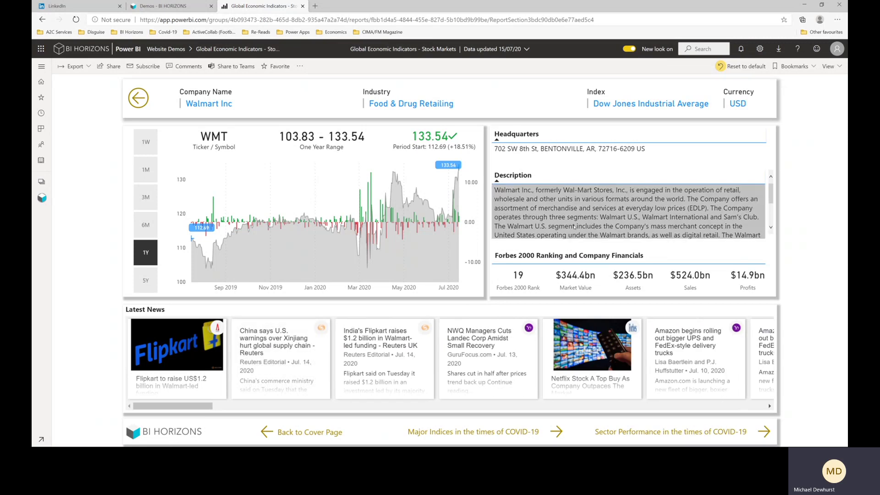
pyautogui.scroll(-3, 628, 215)
pyautogui.scroll(2, 628, 215)
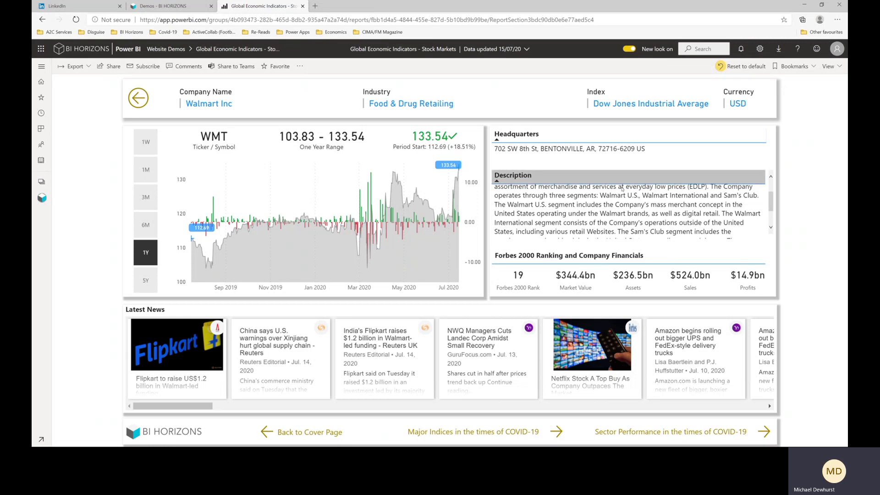
pyautogui.click(144, 100)
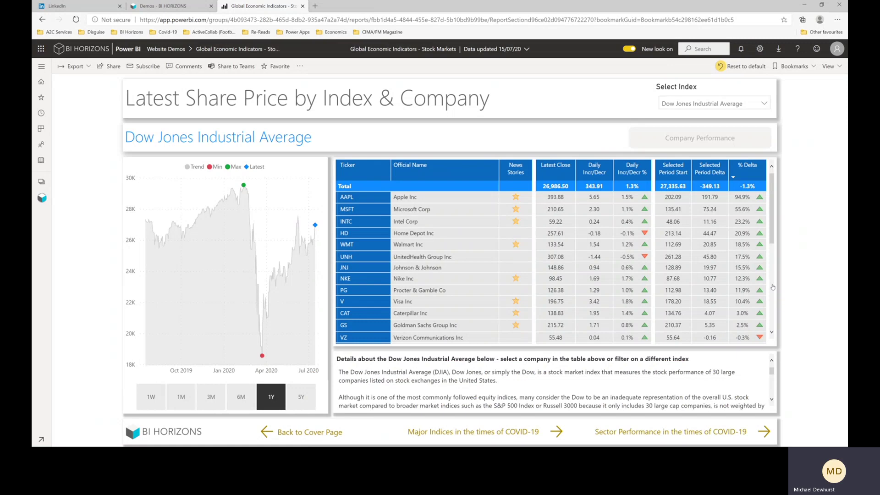
# Go to the Major Indices in the times of COVID-19 page, leaving the timeline start date unchanged.
pyautogui.click(540, 426)
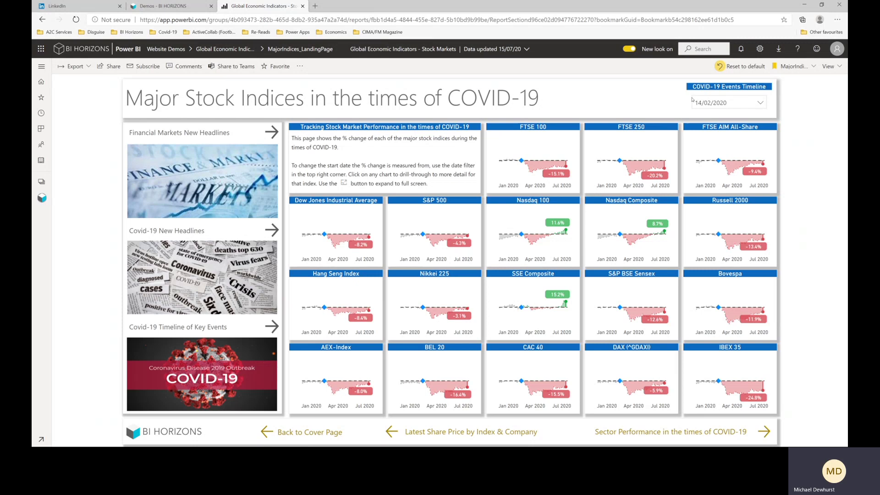
pyautogui.click(721, 105)
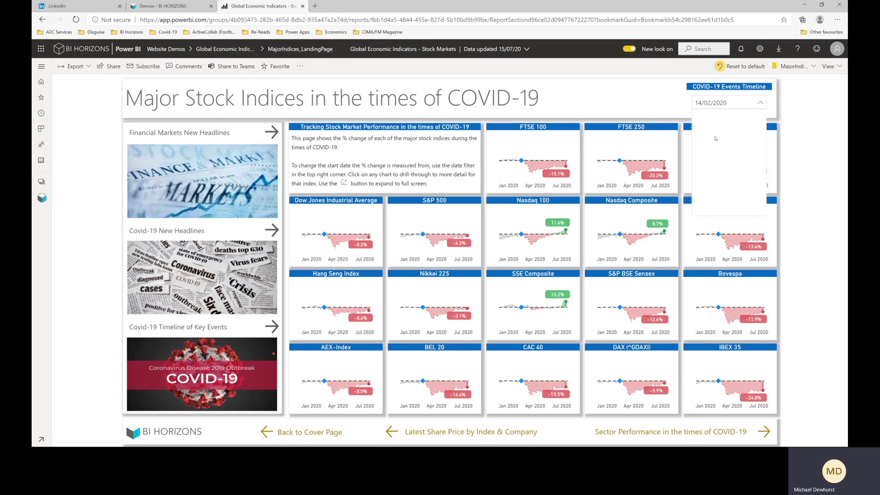
pyautogui.click(730, 90)
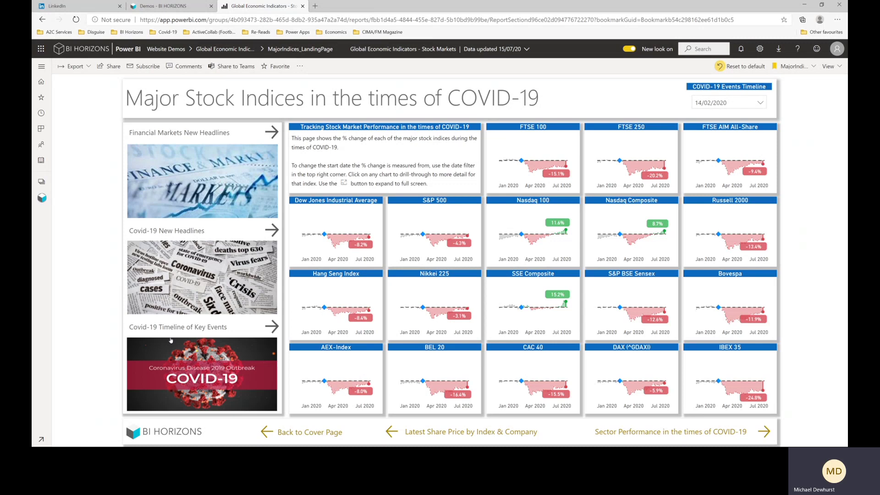
# Browse the COVID-19 Timeline of Key Events, hide it, and bring up the Financial Markets headlines.
pyautogui.click(193, 348)
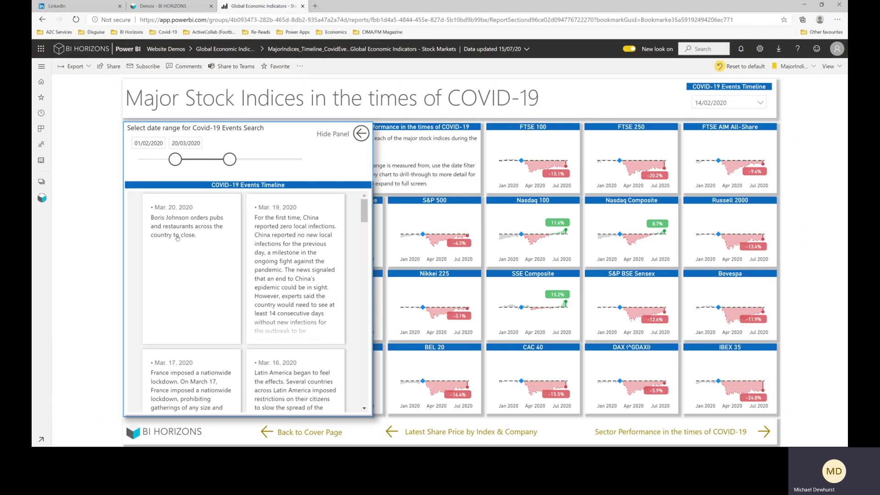
pyautogui.scroll(-6, 303, 288)
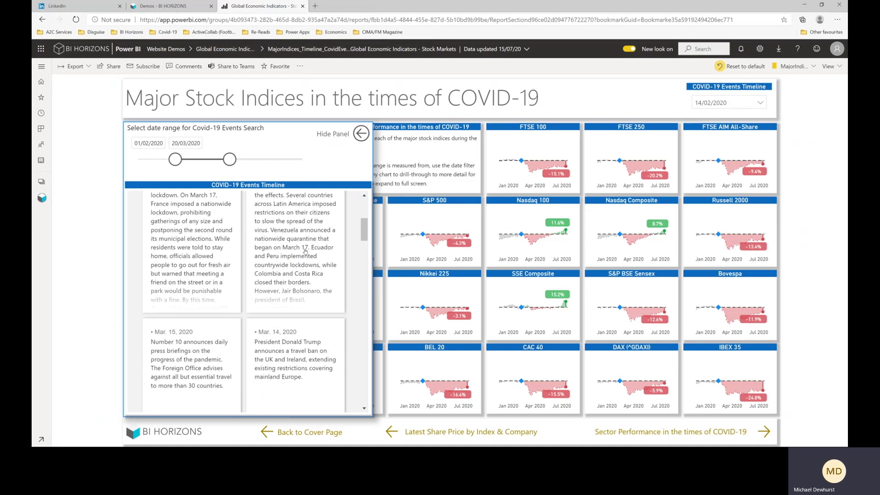
pyautogui.scroll(-3, 303, 288)
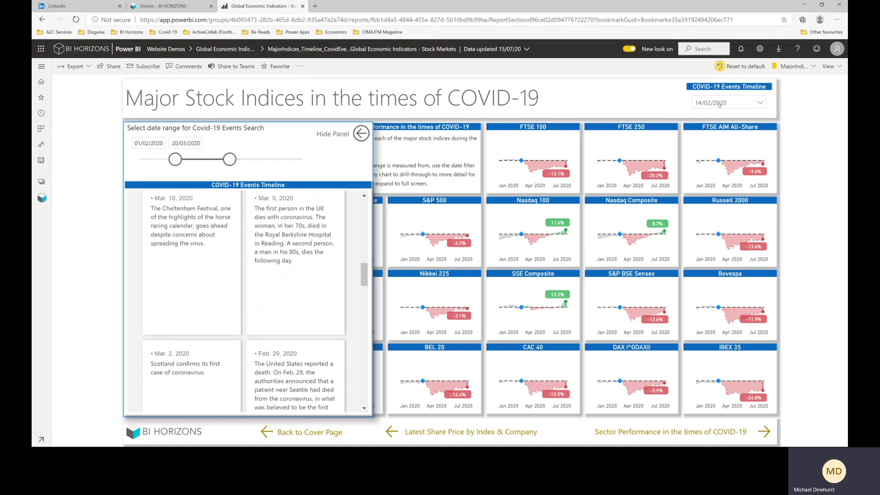
pyautogui.click(720, 103)
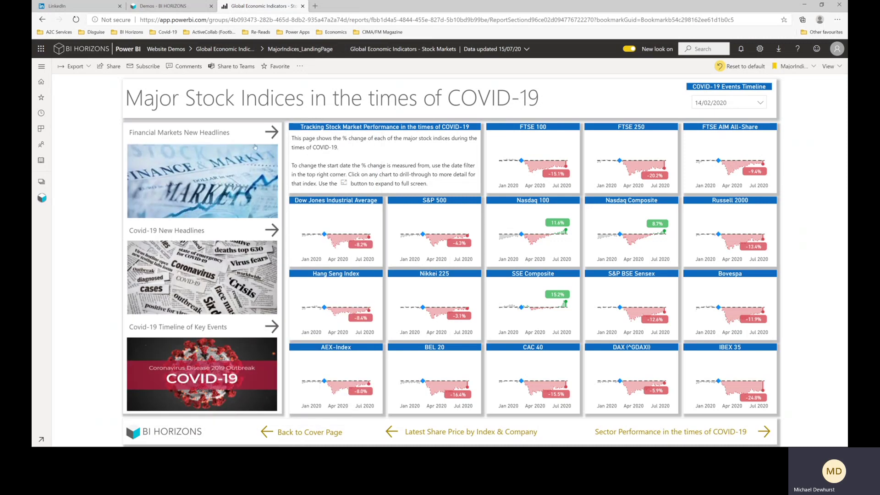
pyautogui.click(269, 133)
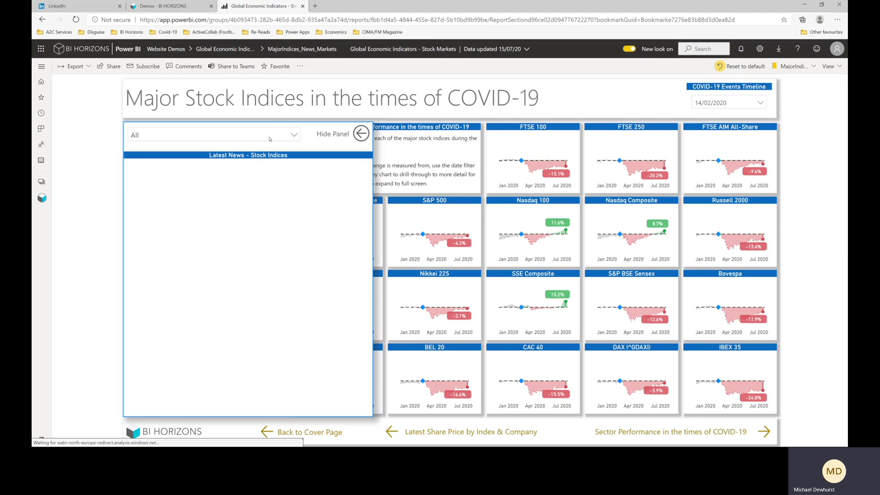
# Filter the Latest News – Stock Indices panel to FTSE 100 and scroll its stories.
pyautogui.click(270, 137)
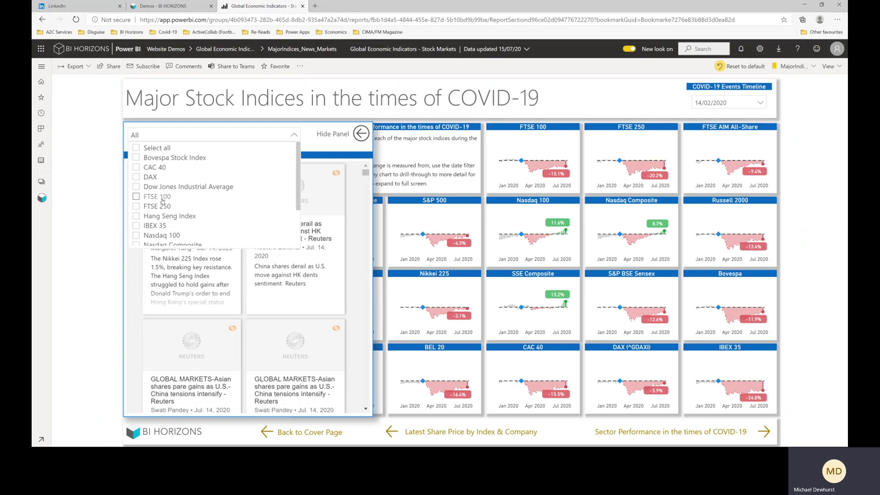
pyautogui.click(137, 196)
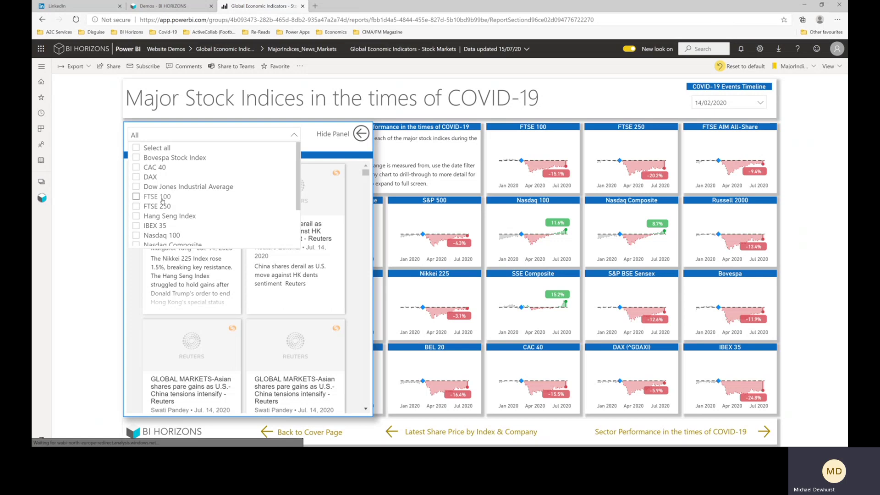
pyautogui.click(295, 136)
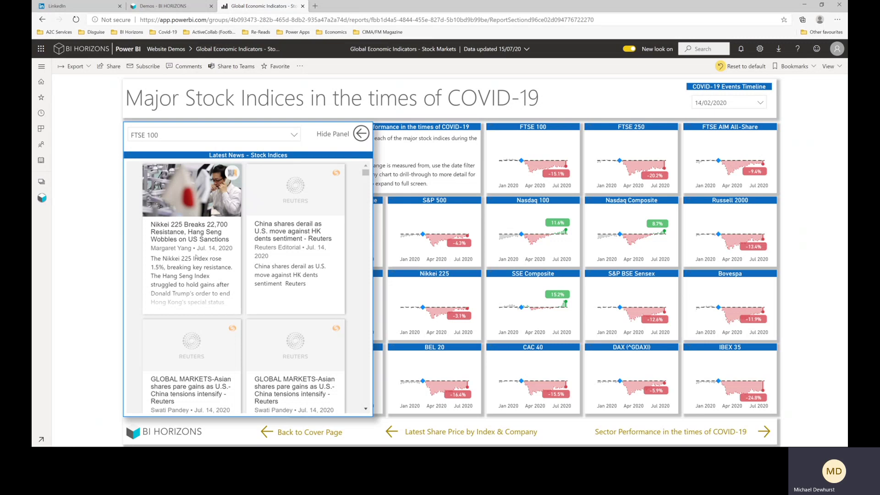
pyautogui.scroll(-3, 203, 246)
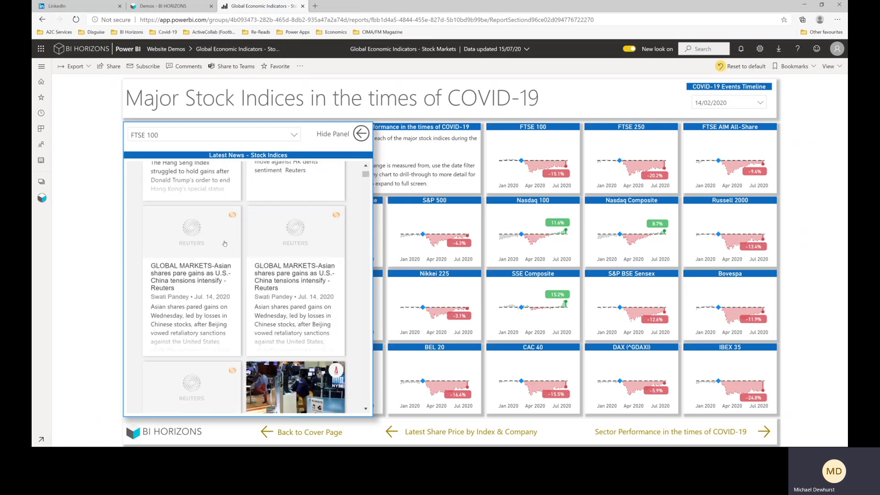
pyautogui.scroll(3, 224, 243)
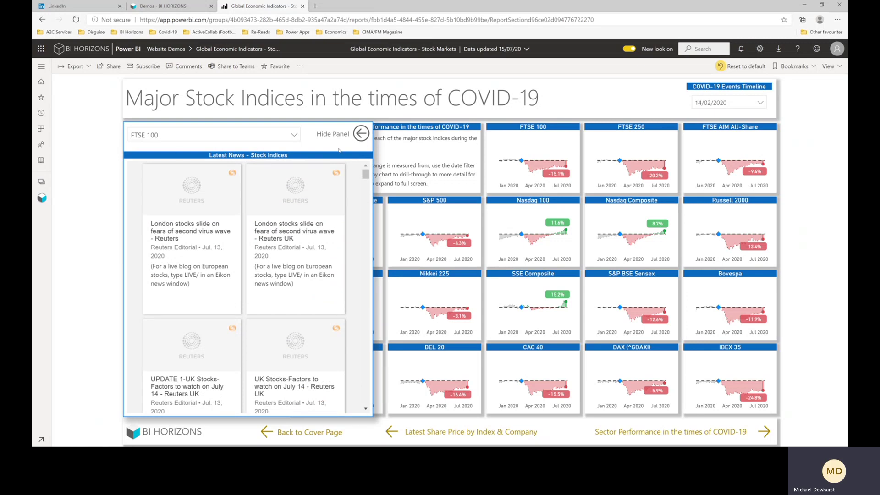
# Hide the stock indices news, check the Covid-19 headline categories, then hide that panel too.
pyautogui.click(361, 134)
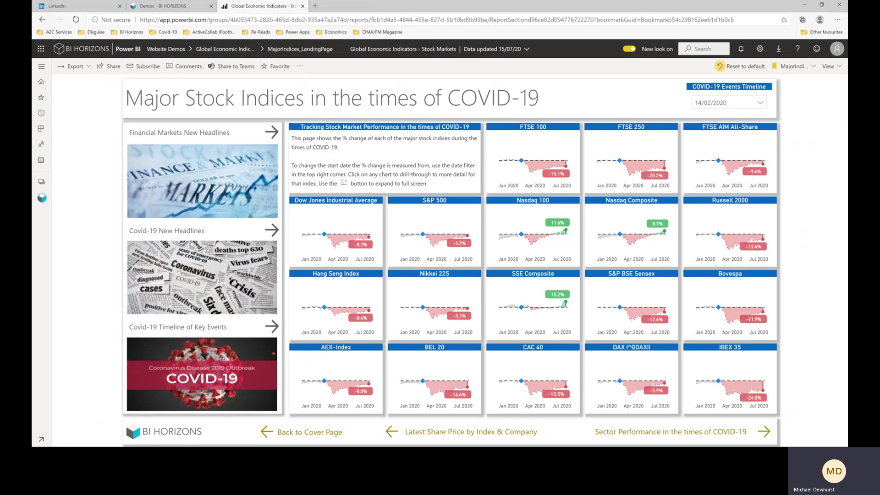
pyautogui.click(235, 253)
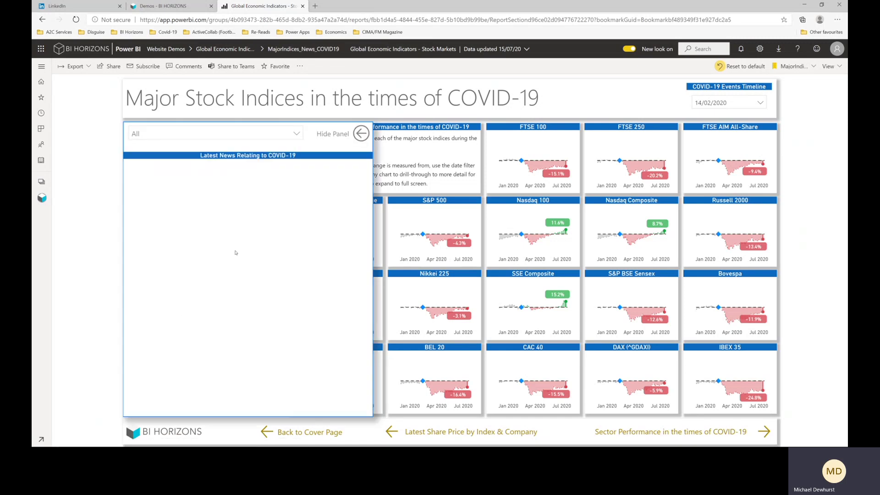
pyautogui.click(275, 137)
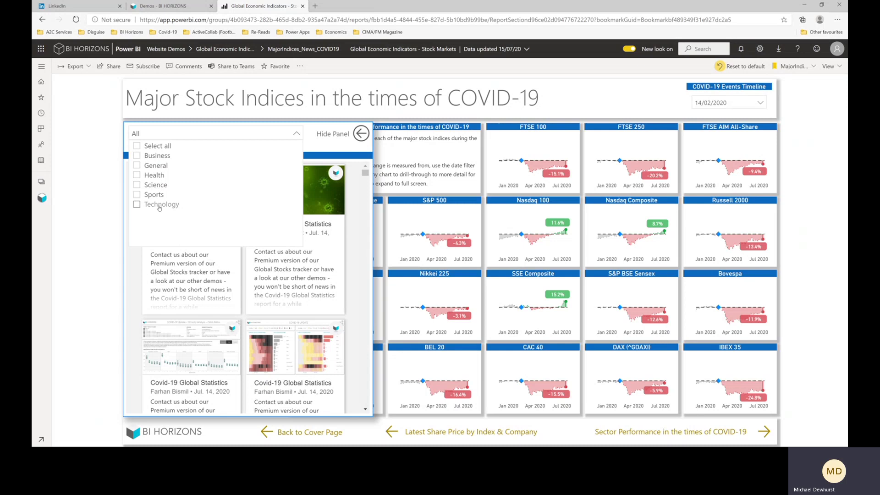
pyautogui.click(316, 138)
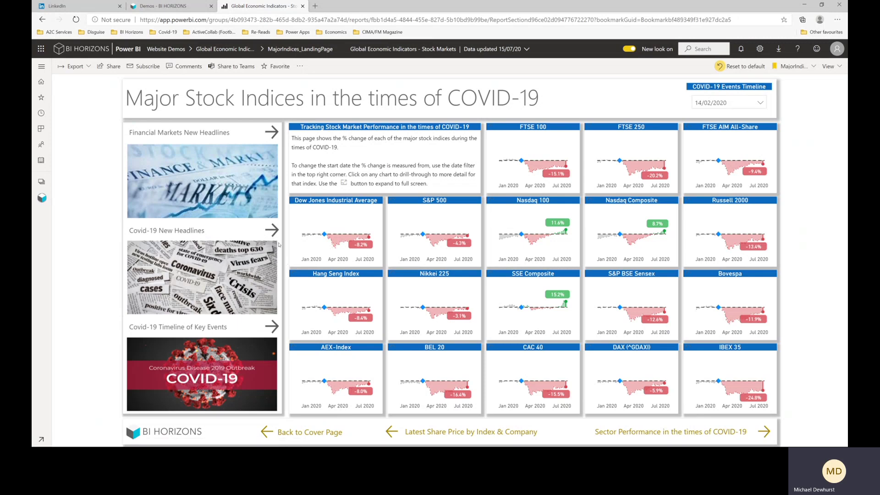
pyautogui.click(277, 233)
pyautogui.click(539, 170)
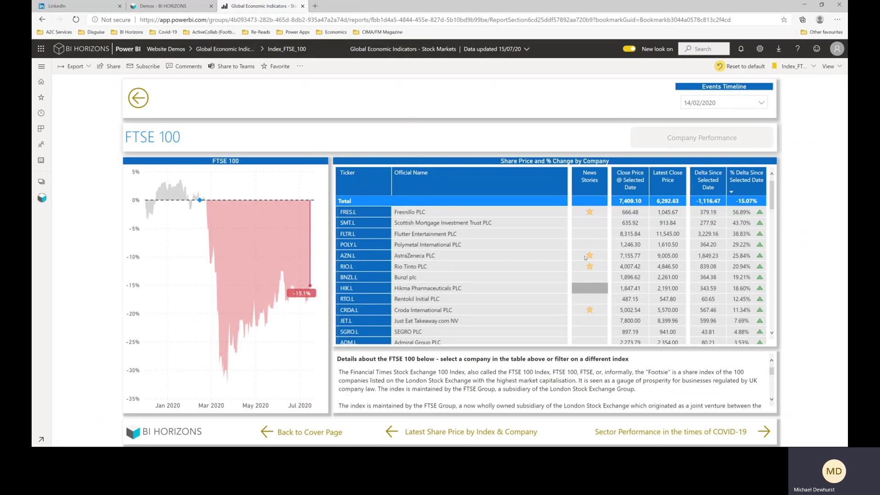
pyautogui.click(461, 257)
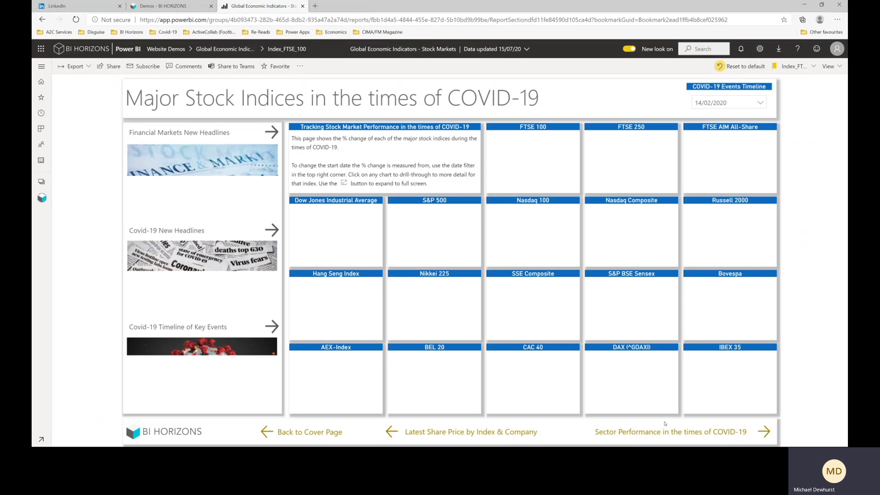
# Open the Sector Performance in the times of COVID-19 view.
pyautogui.click(665, 424)
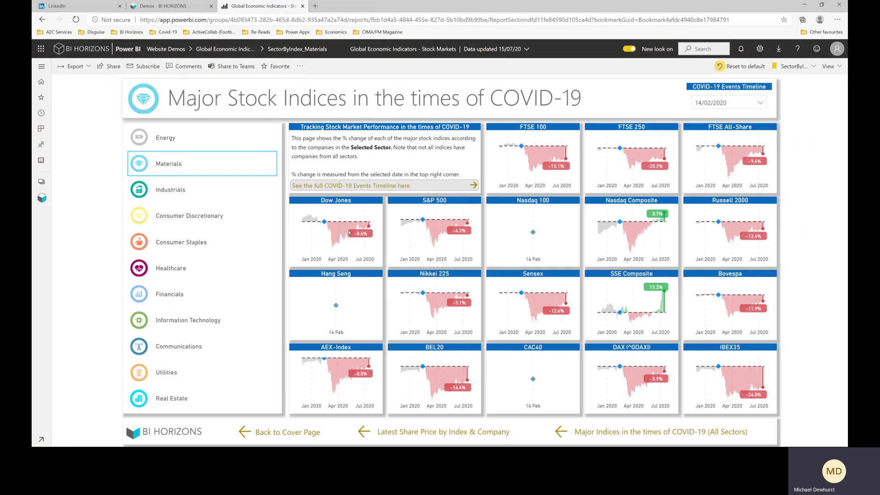
# Drill through to the Dow Jones Materials company performance breakdown.
pyautogui.click(343, 261)
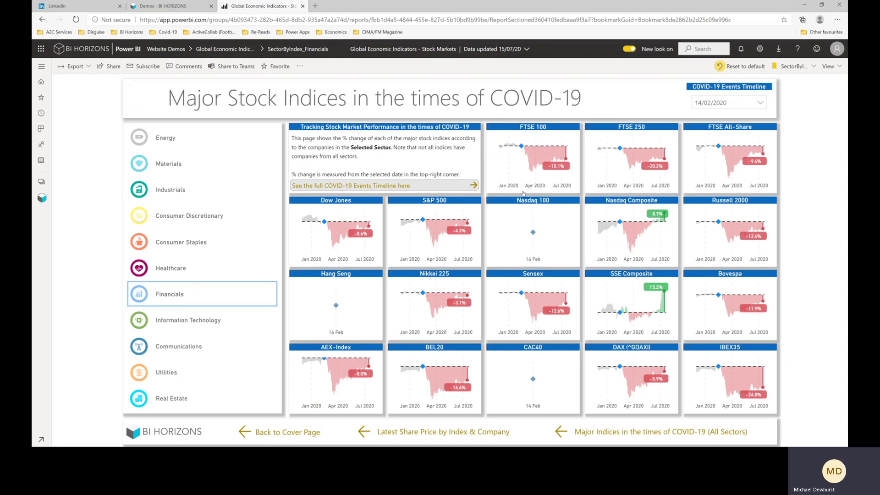
# Drill through to FTSE 100 Financials company performance, Scottish Mortgage +43.7% to Lloyds -42.1%.
pyautogui.click(538, 166)
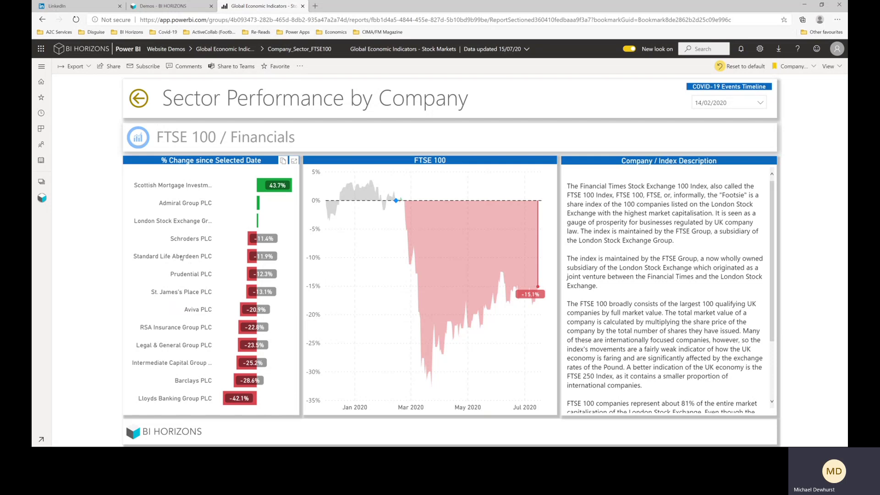
# View Standard Life Aberdeen's price history, clear it, then show RSA Insurance Group's chart.
pyautogui.click(183, 257)
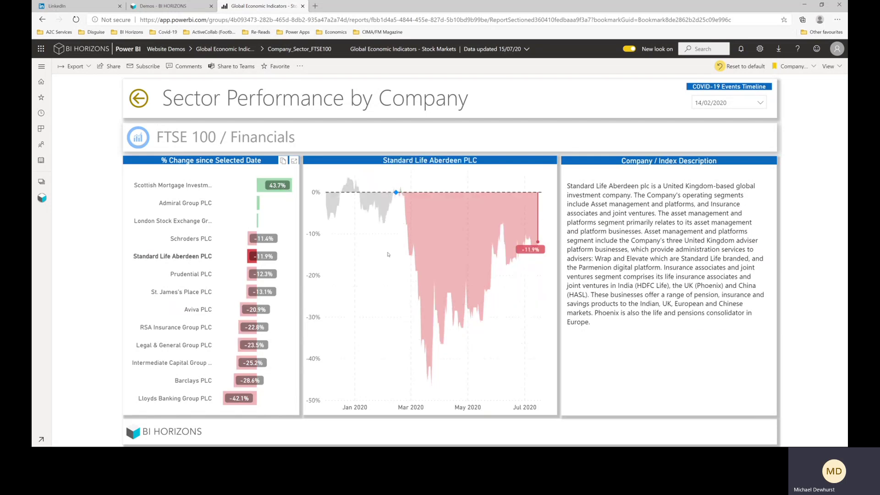
pyautogui.click(175, 331)
pyautogui.click(250, 326)
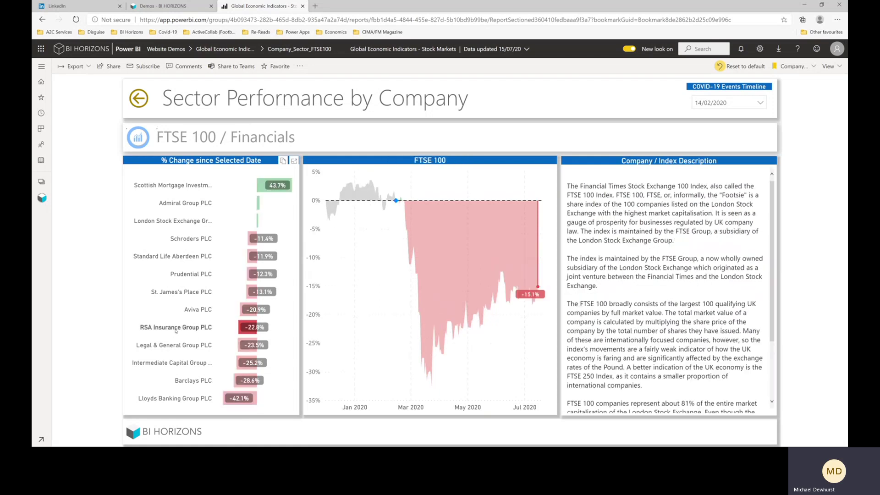
# Check the events timeline date list, return to the cover page, and select the web address.
pyautogui.click(734, 106)
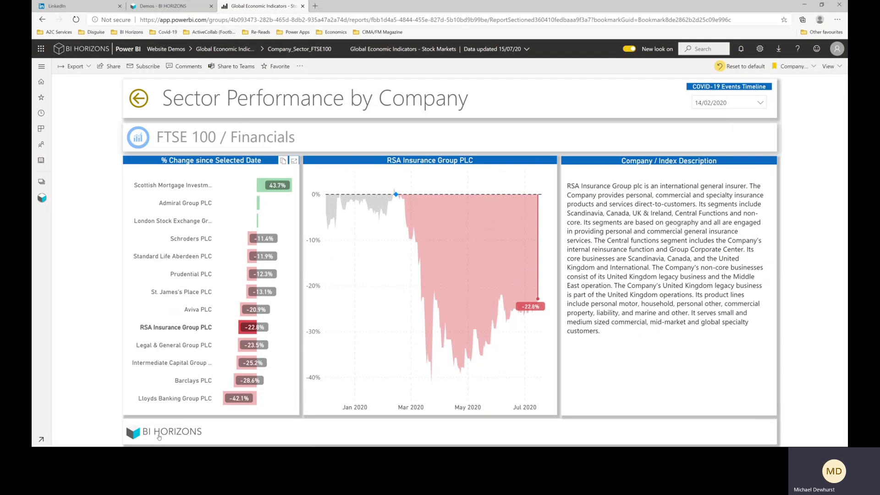
pyautogui.click(187, 434)
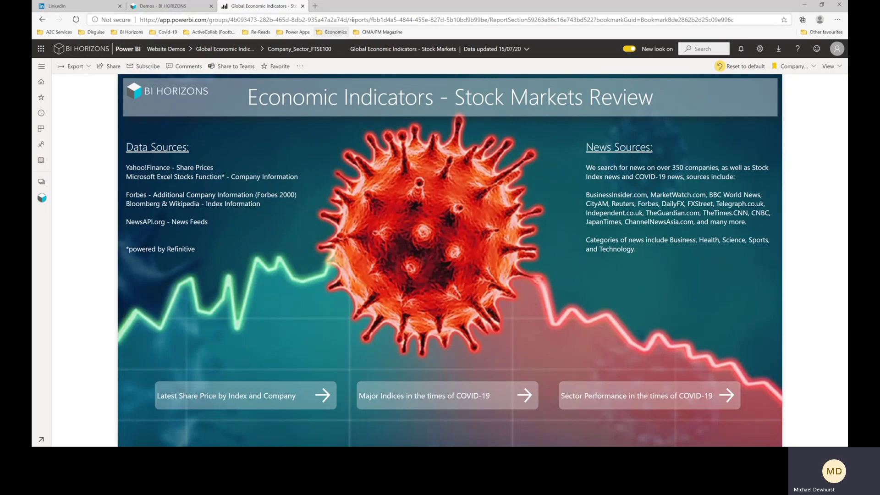
pyautogui.click(353, 20)
# Go to bihorizons.com and browse the DEMOS page's Power BI demo cards.
pyautogui.write('bihorizons.com')
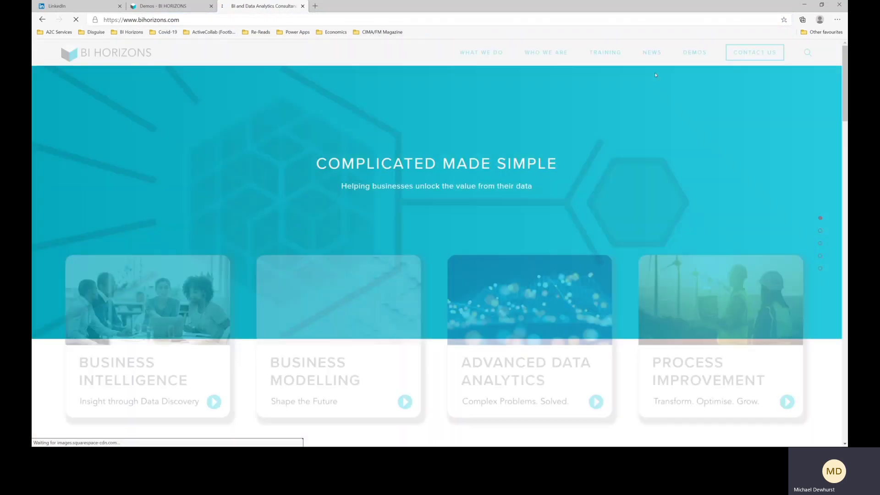
pyautogui.click(690, 53)
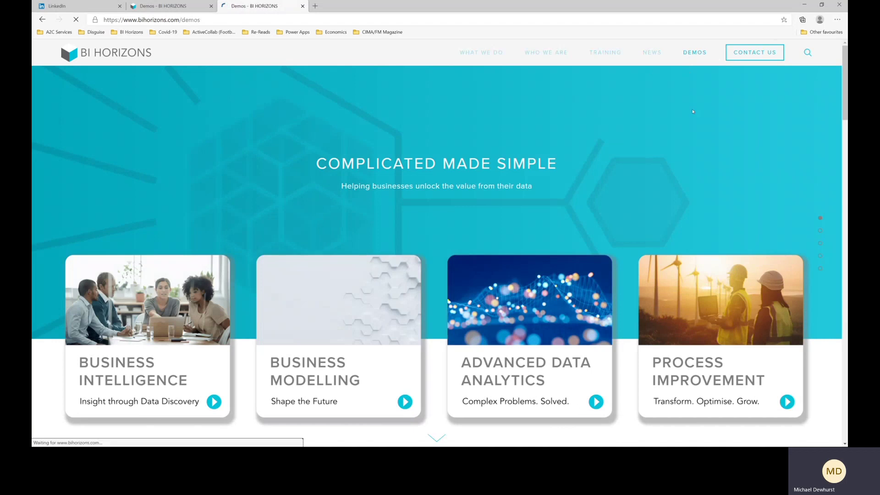
pyautogui.scroll(-5, 481, 139)
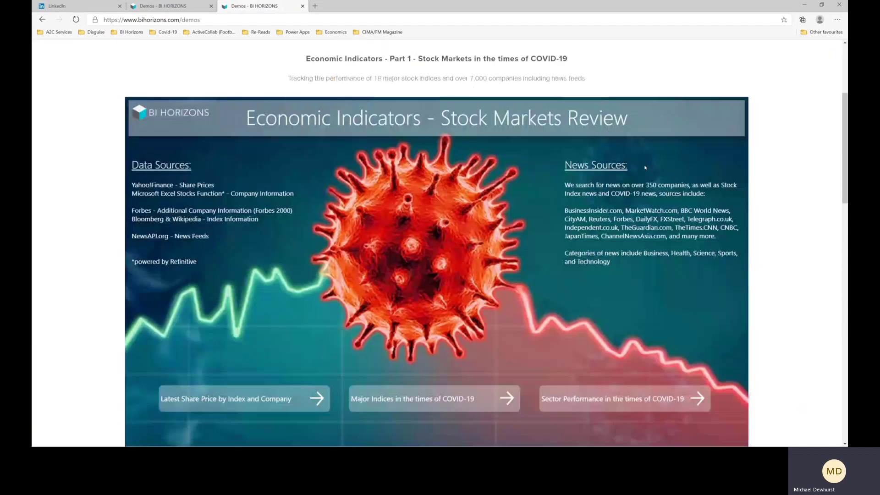
pyautogui.scroll(-6, 481, 139)
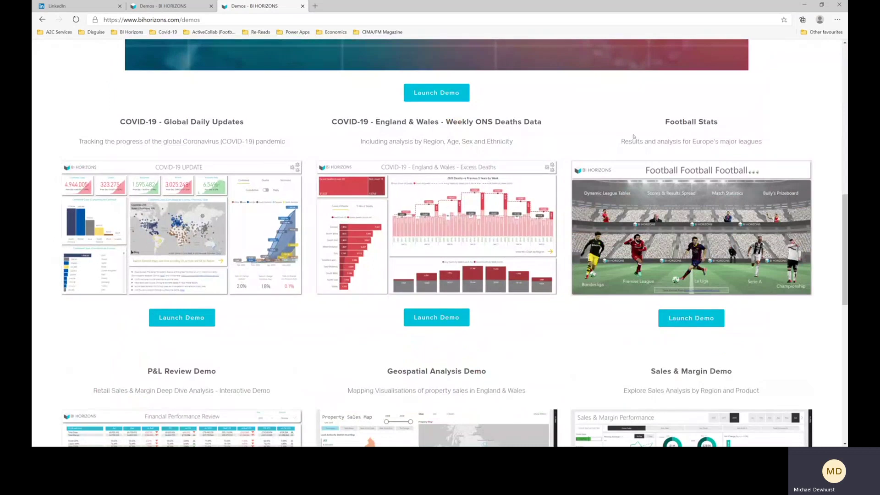
pyautogui.scroll(-2, 159, 312)
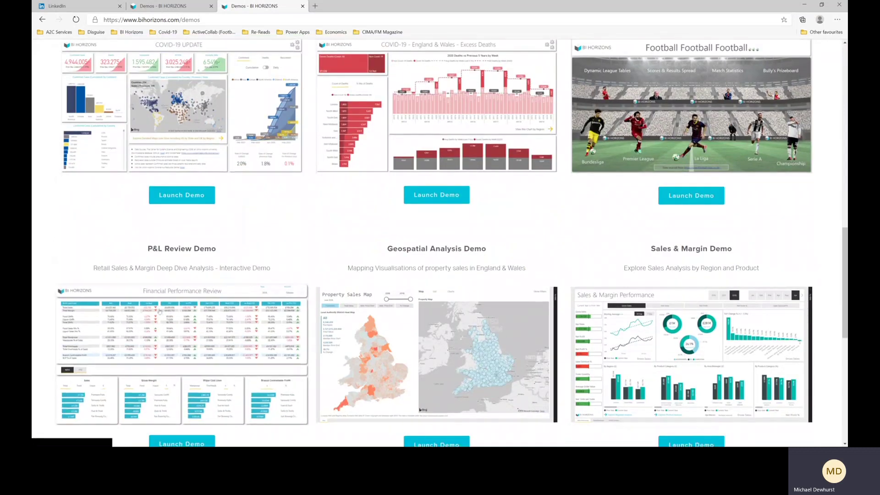
pyautogui.scroll(-2, 180, 221)
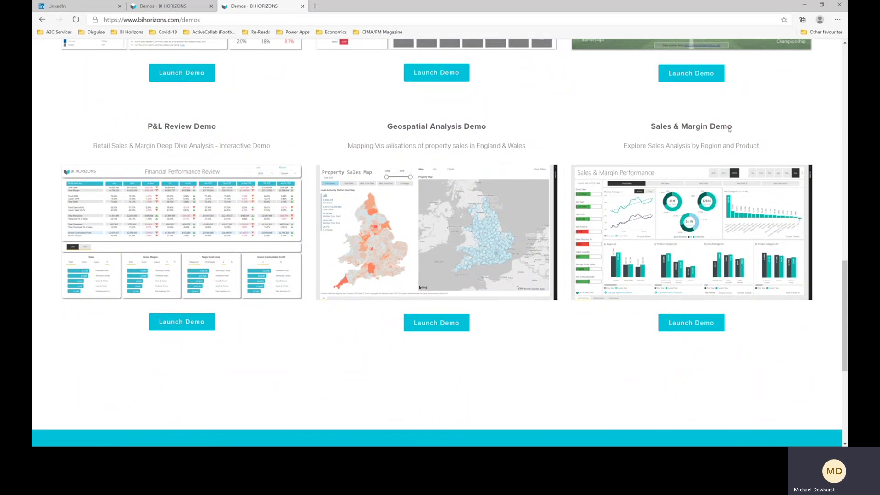
pyautogui.scroll(15, 588, 179)
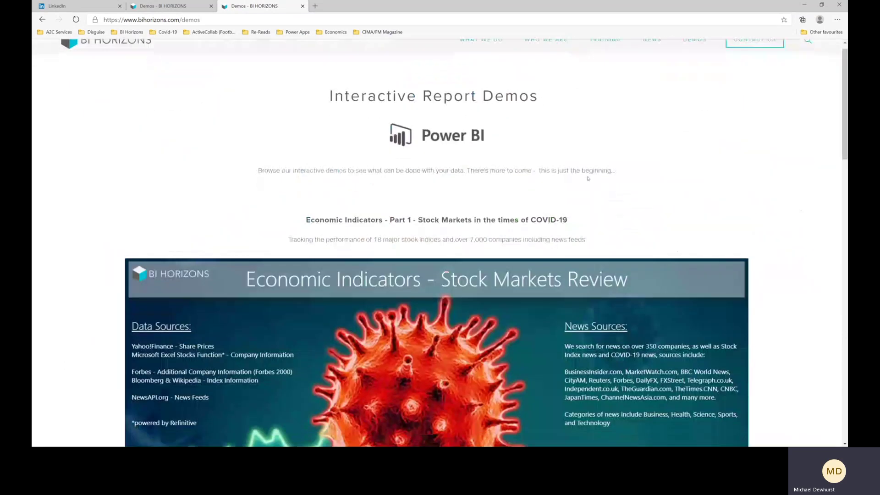
pyautogui.scroll(-5, 589, 178)
pyautogui.scroll(6, 390, 85)
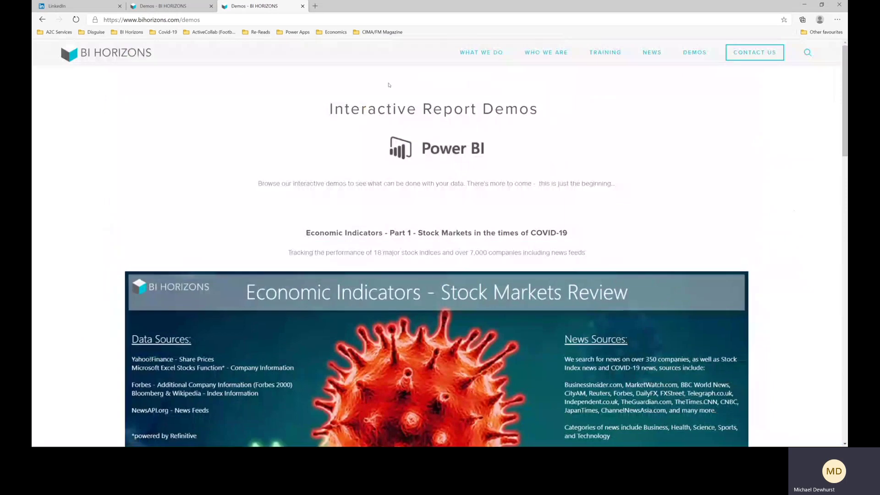